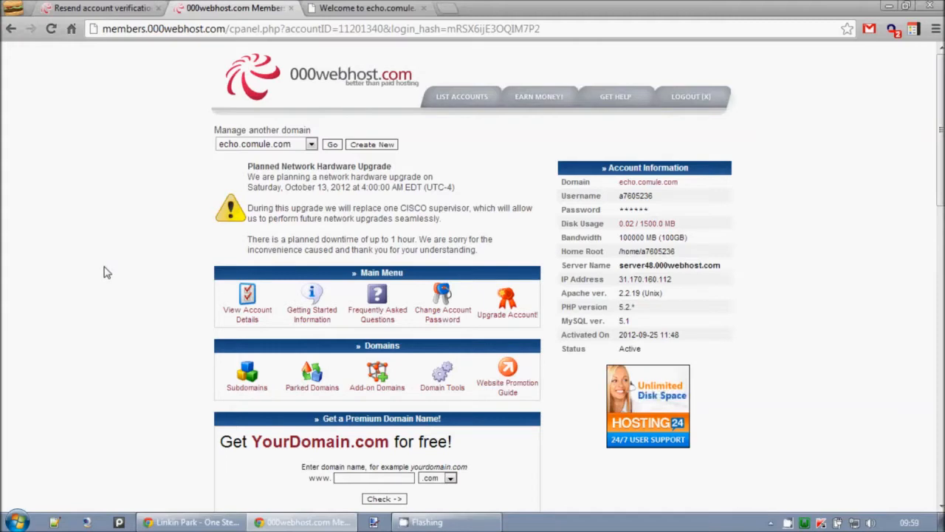
# Step: Open the MySQL database management page and set the new database's name to data1
pyautogui.scroll(-9, 106, 272)
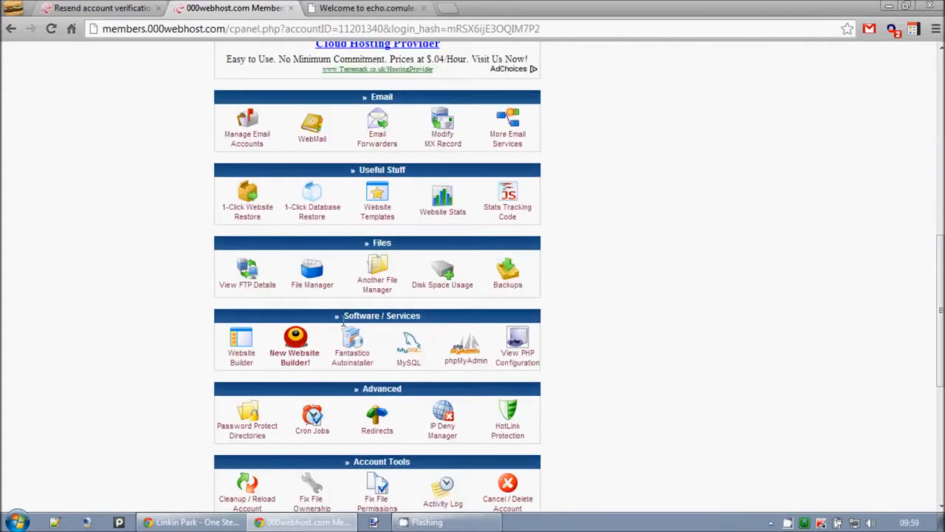
pyautogui.click(413, 356)
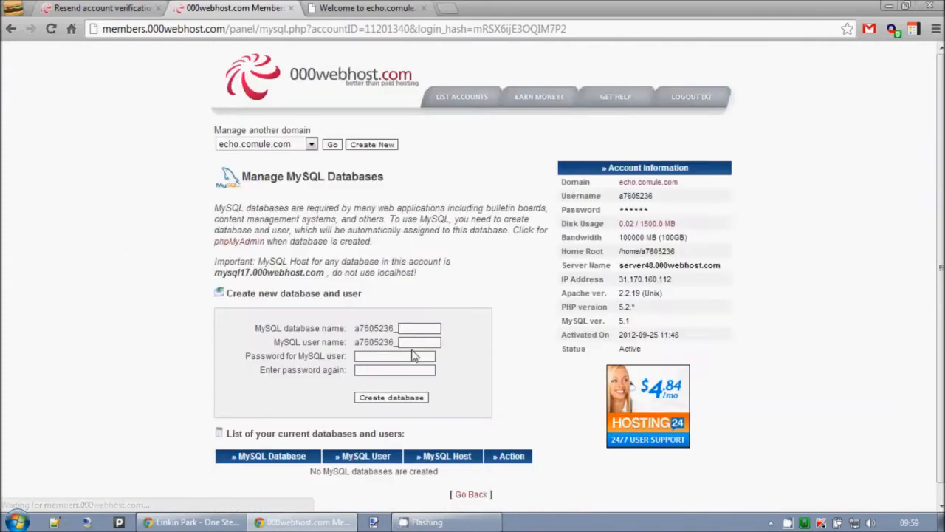
pyautogui.doubleClick(410, 329)
pyautogui.doubleClick(394, 309)
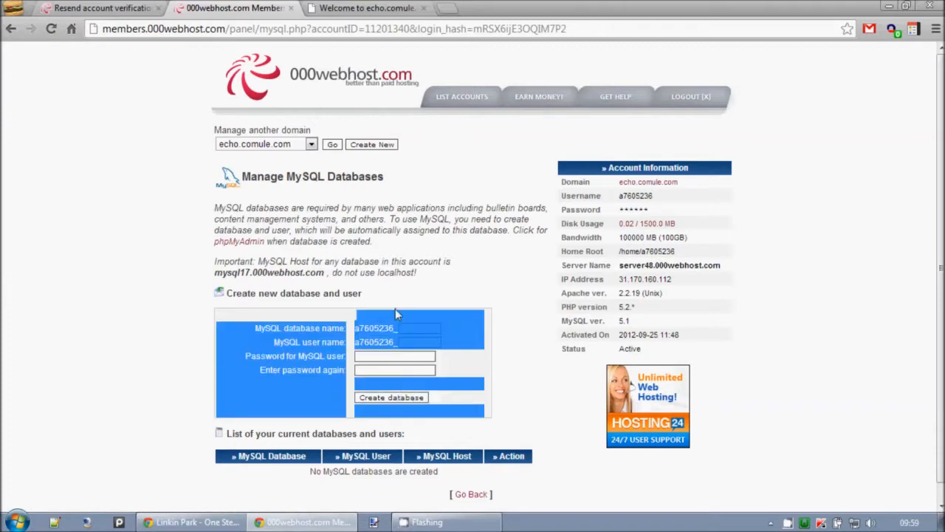
pyautogui.click(392, 309)
pyautogui.moveTo(255, 330); pyautogui.dragTo(366, 330)
pyautogui.click(367, 329)
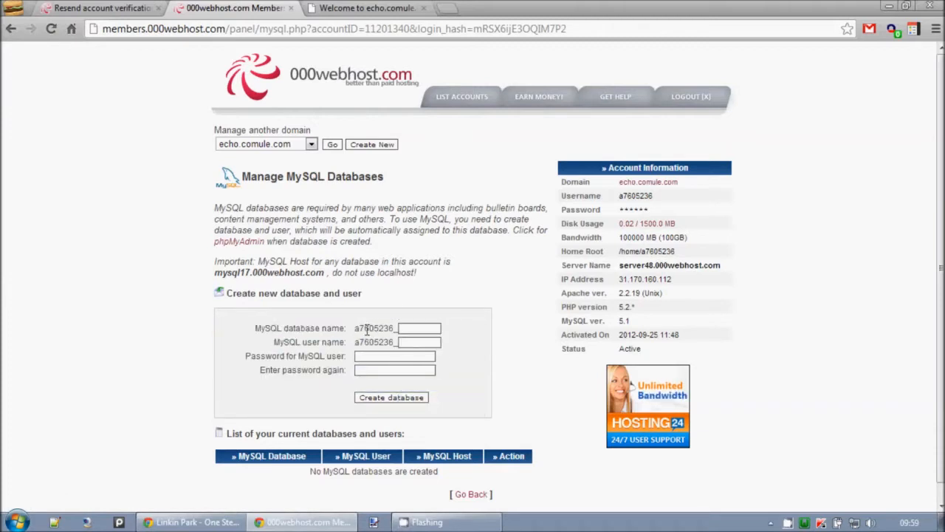
pyautogui.click(417, 334)
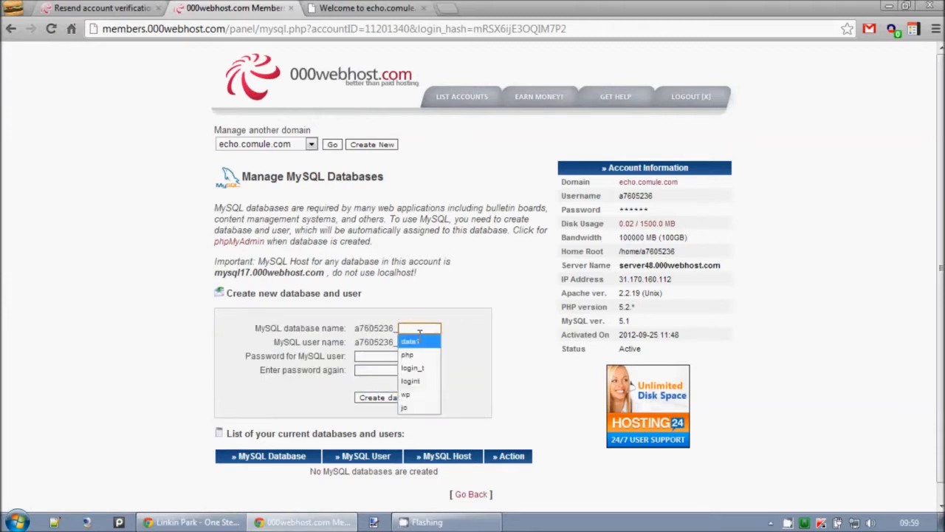
pyautogui.click(421, 338)
# Step: Set the MySQL user name for the new database to data
pyautogui.click(427, 343)
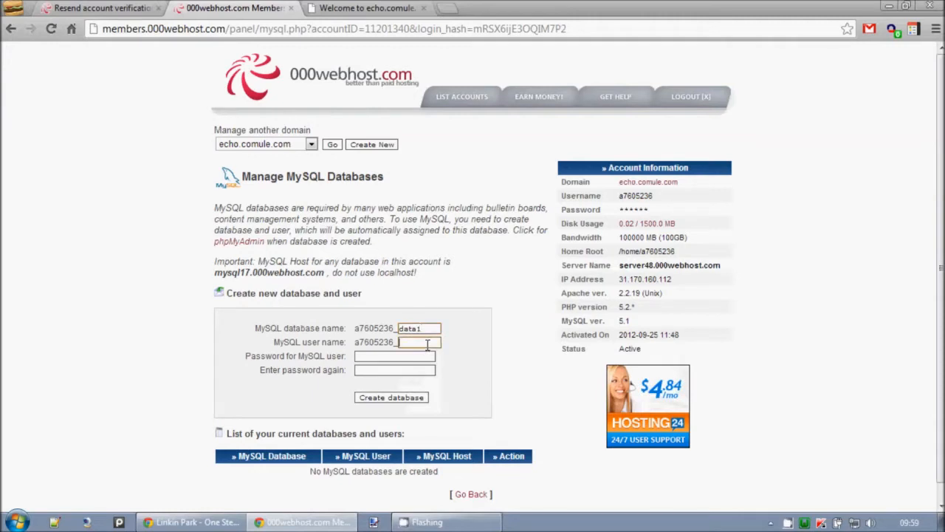
pyautogui.click(427, 343)
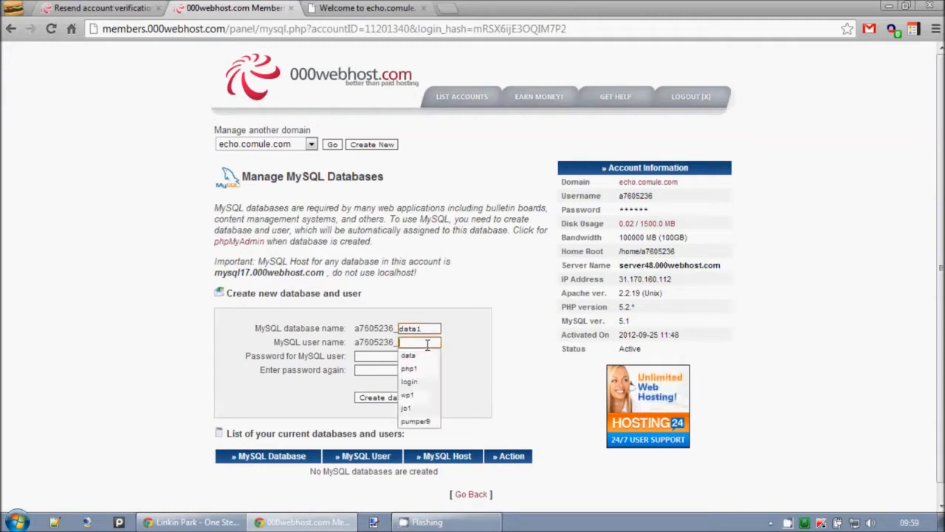
pyautogui.click(414, 311)
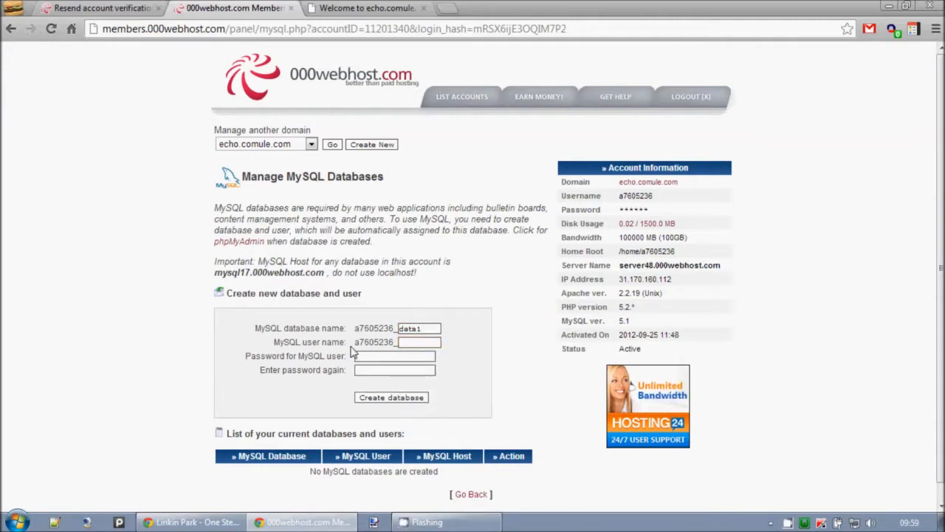
pyautogui.click(415, 344)
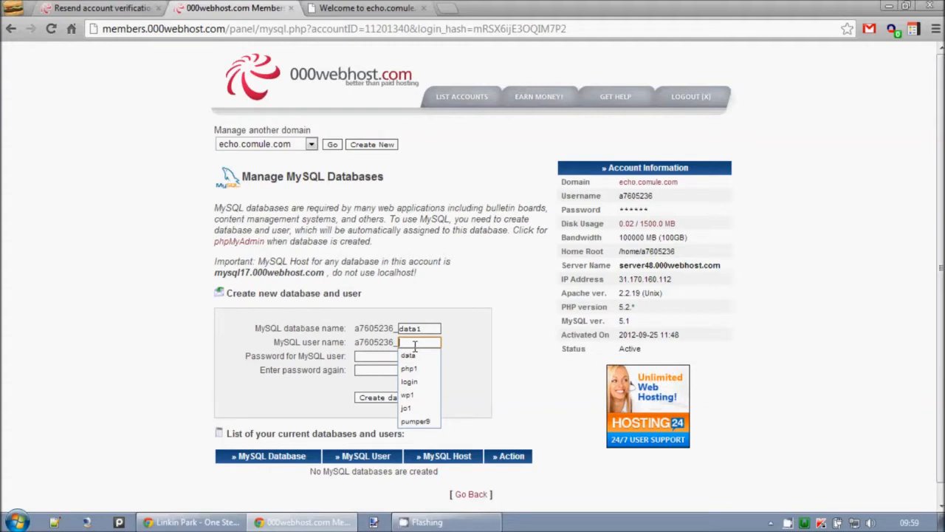
pyautogui.moveTo(214, 272); pyautogui.dragTo(318, 273)
pyautogui.click(404, 342)
pyautogui.click(406, 343)
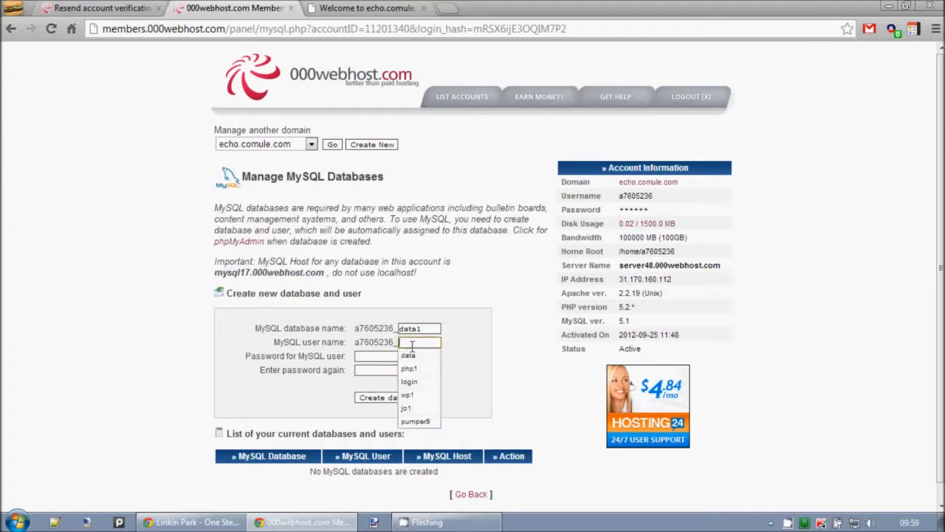
pyautogui.click(428, 362)
pyautogui.click(403, 357)
# Step: Enter and repeat the MySQL user's password, and create the database
pyautogui.write('•••')
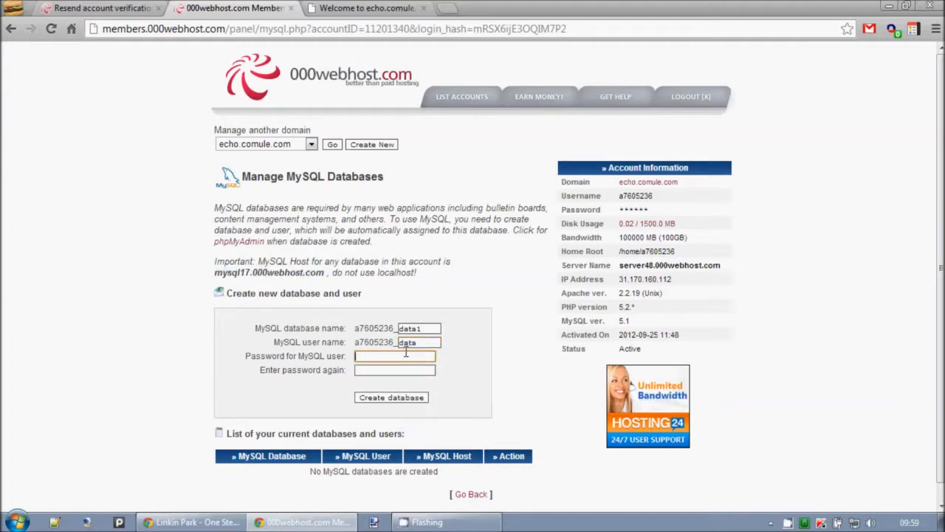
pyautogui.write('•••')
pyautogui.press('Tab')
pyautogui.write('•••••')
pyautogui.click(384, 397)
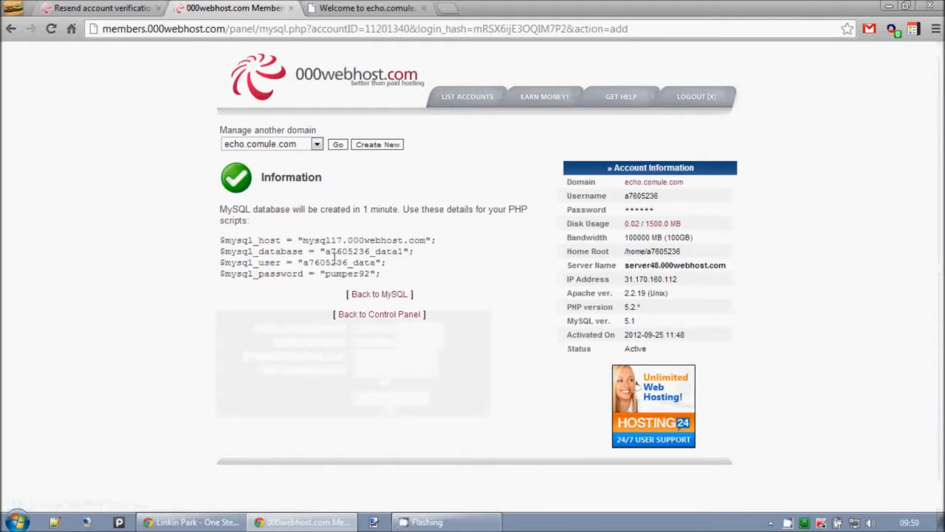
# Step: Review the MySQL host, database, user and password details provided for PHP scripts
pyautogui.moveTo(221, 235)
pyautogui.mouseDown()
pyautogui.moveTo(427, 284)
pyautogui.moveTo(244, 260)
pyautogui.moveTo(222, 236)
pyautogui.mouseUp()
pyautogui.click(427, 285)
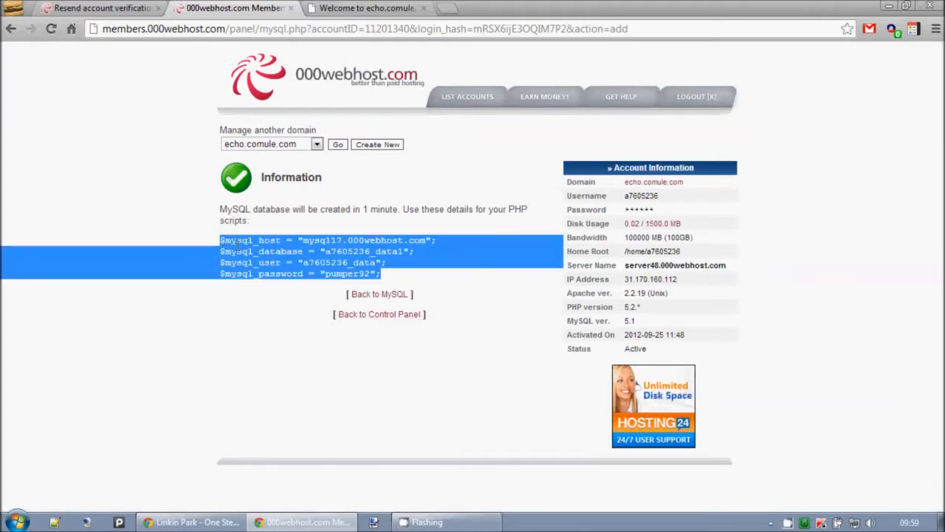
pyautogui.click(239, 247)
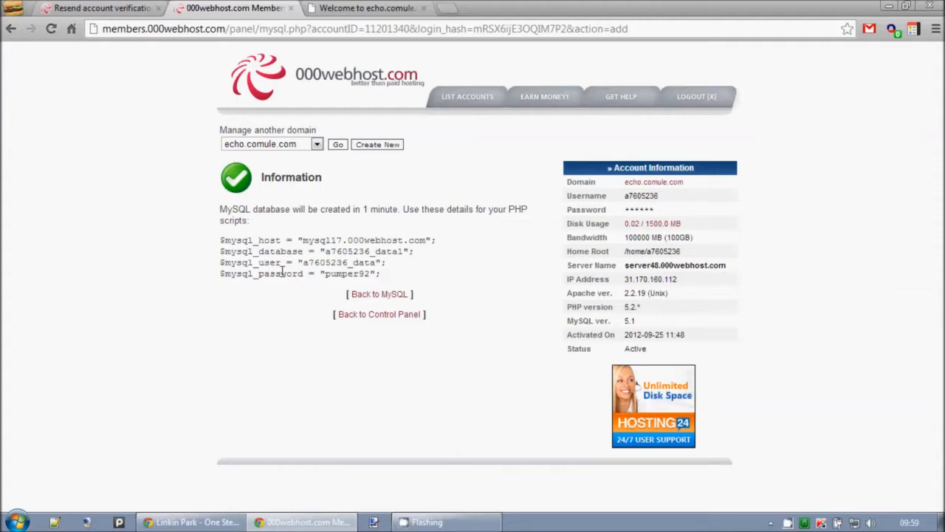
# Step: Return to the control panel and open the phpMyAdmin access page
pyautogui.click(385, 316)
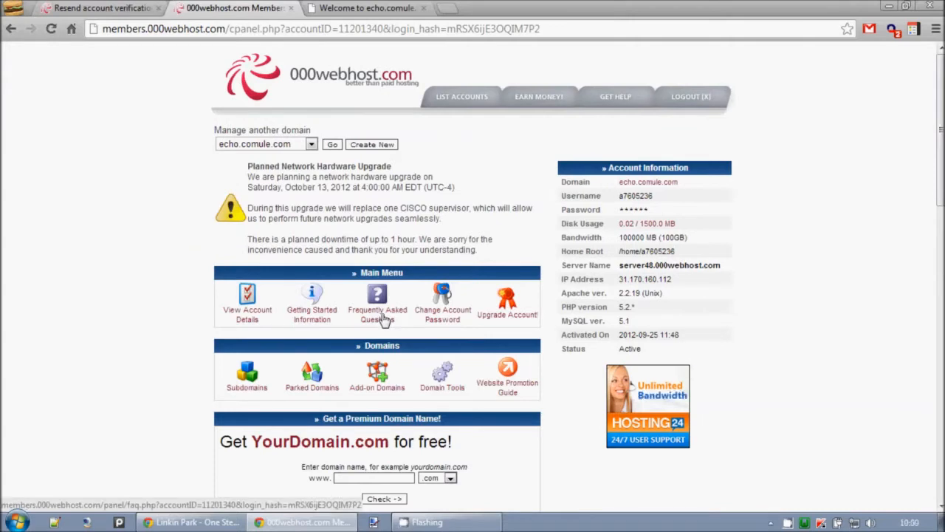
pyautogui.scroll(-8, 384, 318)
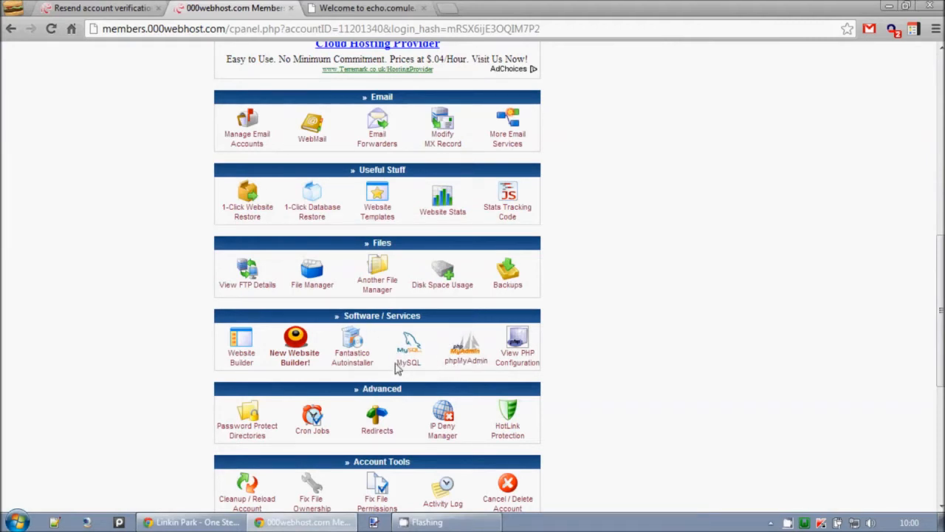
pyautogui.click(467, 349)
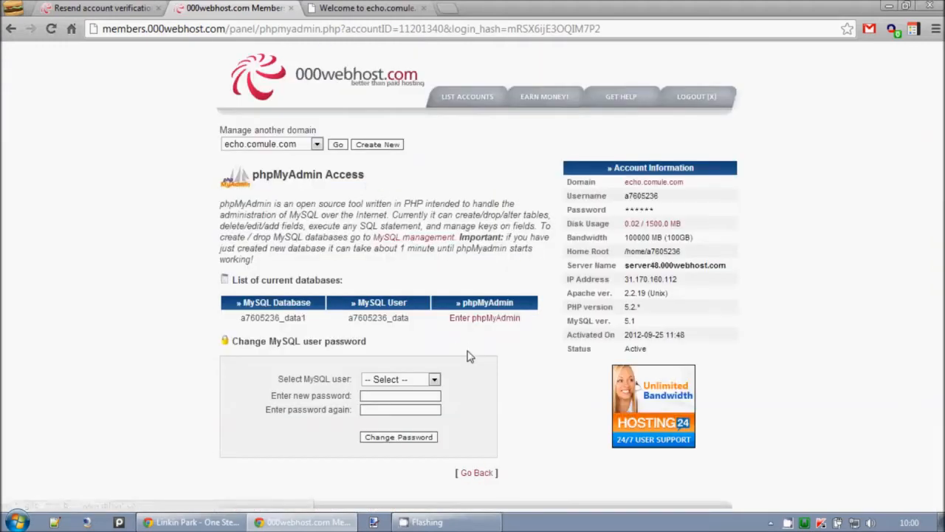
# Step: View the MySQL management page linked in the description and return to the phpMyAdmin access page
pyautogui.moveTo(246, 214); pyautogui.dragTo(443, 238)
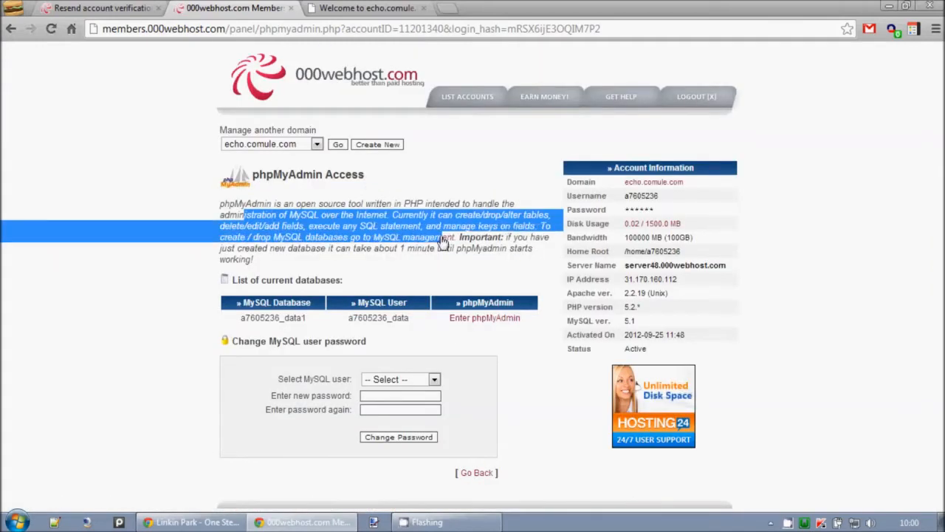
pyautogui.click(417, 237)
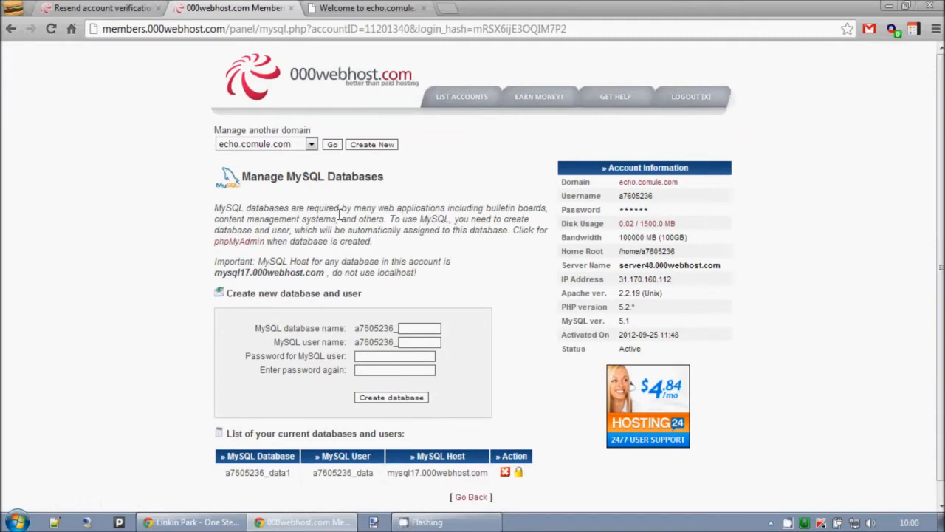
pyautogui.click(11, 28)
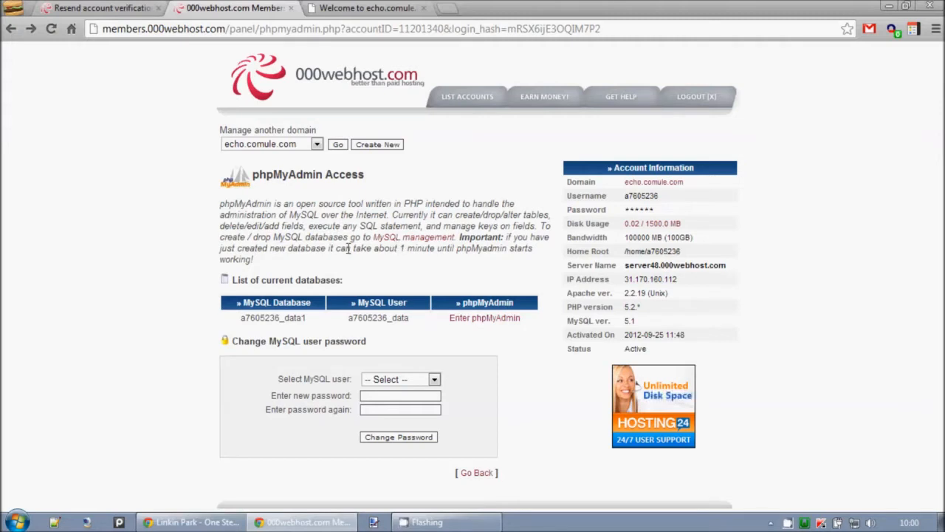
# Step: Examine the new database's entry in the current databases list and the form for changing the MySQL user password
pyautogui.moveTo(237, 315); pyautogui.dragTo(417, 317)
pyautogui.click(418, 314)
pyautogui.moveTo(240, 317); pyautogui.dragTo(325, 322)
pyautogui.click(325, 322)
pyautogui.moveTo(246, 317); pyautogui.dragTo(416, 318)
pyautogui.click(342, 321)
pyautogui.click(418, 318)
pyautogui.click(392, 379)
pyautogui.click(485, 375)
pyautogui.moveTo(271, 395); pyautogui.dragTo(476, 407)
pyautogui.moveTo(264, 380); pyautogui.dragTo(419, 397)
pyautogui.click(473, 401)
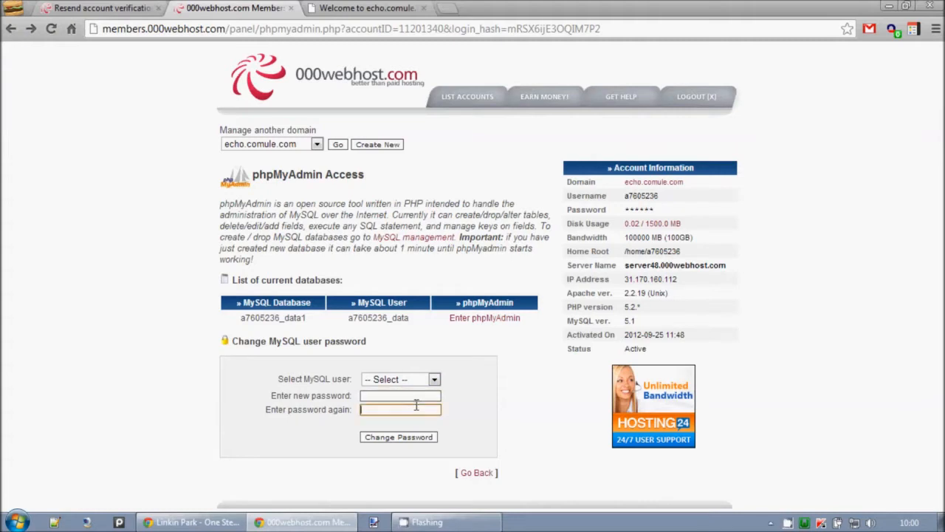
pyautogui.click(434, 379)
pyautogui.click(462, 389)
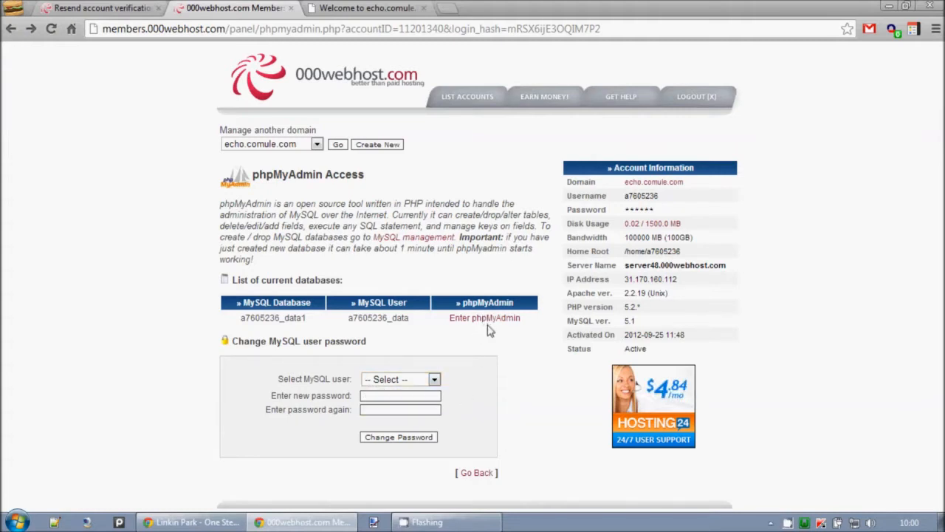
# Step: Enter phpMyAdmin for the data1 database and open its import page
pyautogui.click(509, 318)
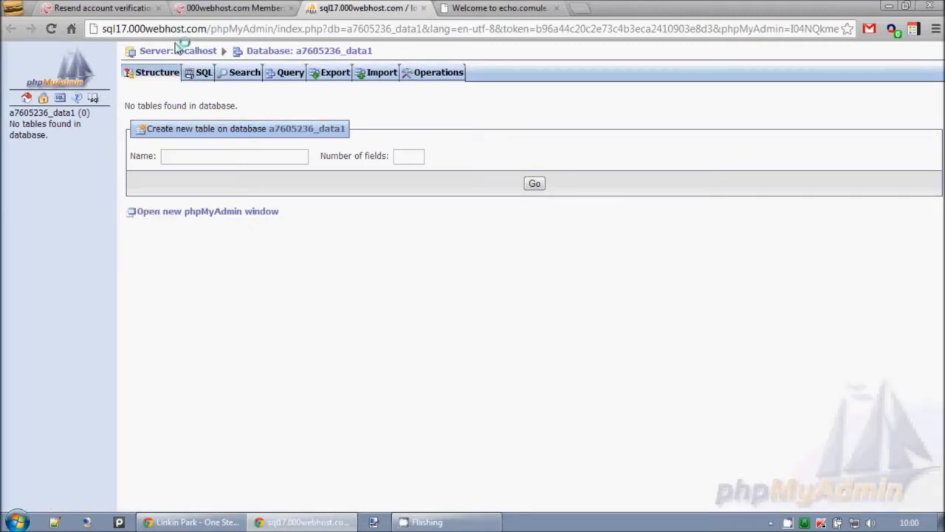
pyautogui.moveTo(59, 137); pyautogui.dragTo(7, 138)
pyautogui.click(4, 134)
pyautogui.click(26, 99)
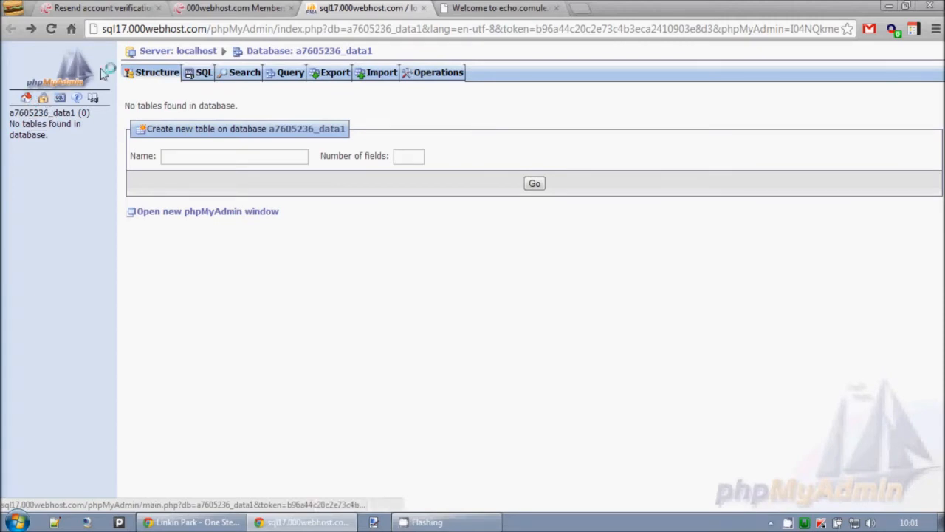
pyautogui.click(379, 76)
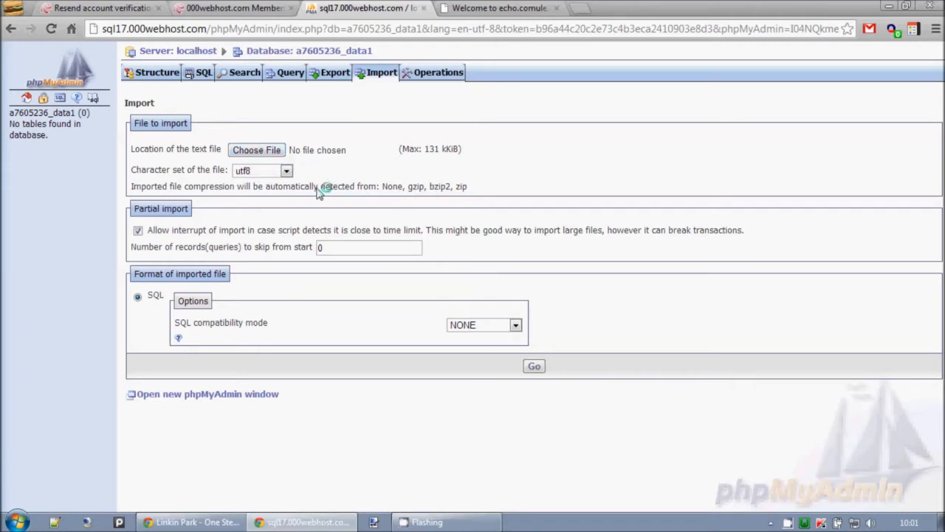
# Step: Choose the data1 SQL file from the Desktop as the file to import
pyautogui.moveTo(148, 189); pyautogui.dragTo(548, 189)
pyautogui.click(548, 189)
pyautogui.click(275, 150)
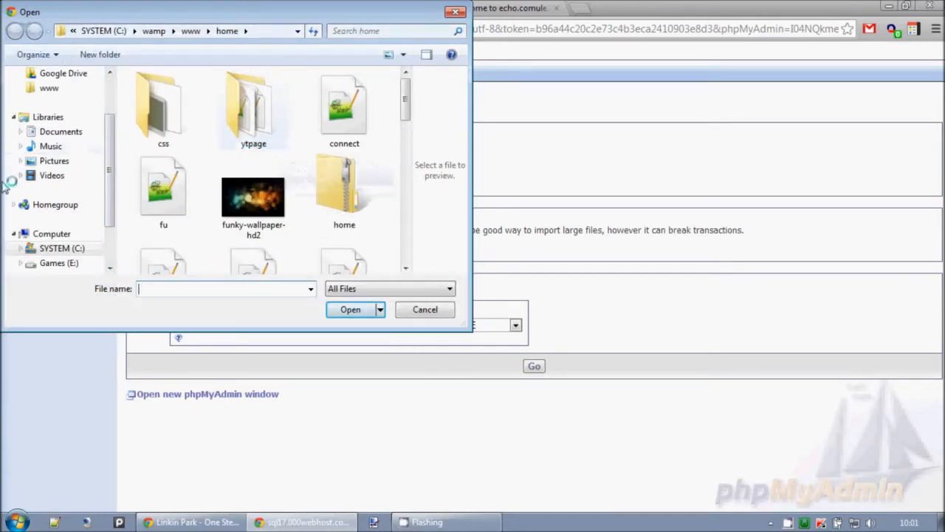
pyautogui.scroll(3, 121, 148)
pyautogui.click(54, 123)
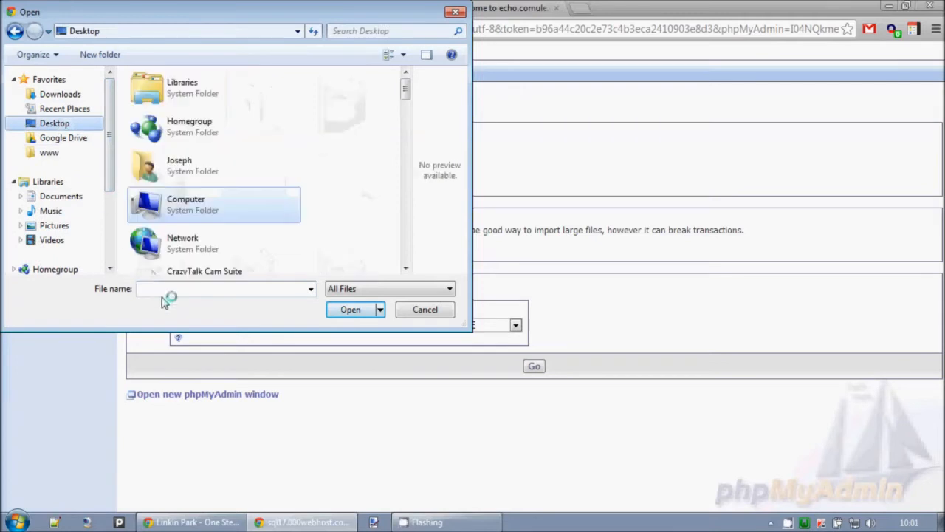
pyautogui.moveTo(407, 95); pyautogui.dragTo(407, 181)
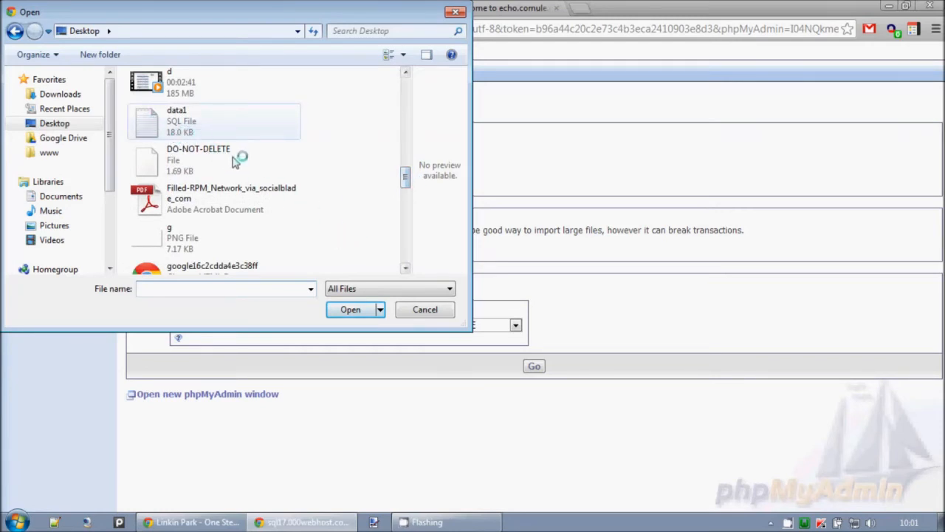
pyautogui.click(236, 124)
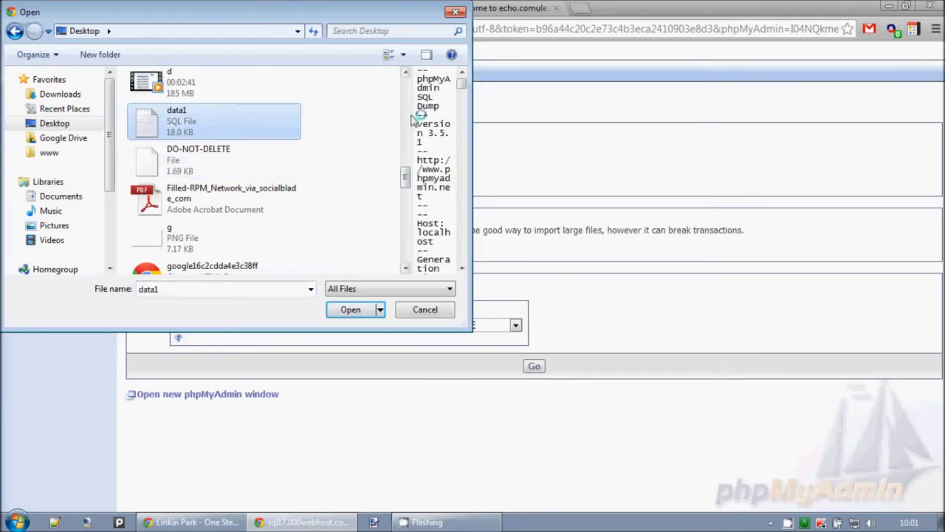
pyautogui.moveTo(464, 88); pyautogui.dragTo(449, 74)
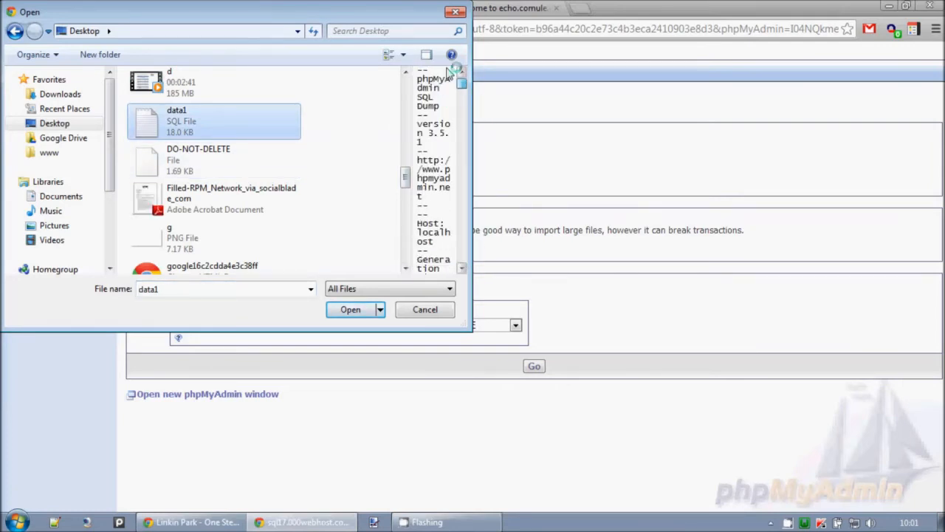
pyautogui.click(350, 311)
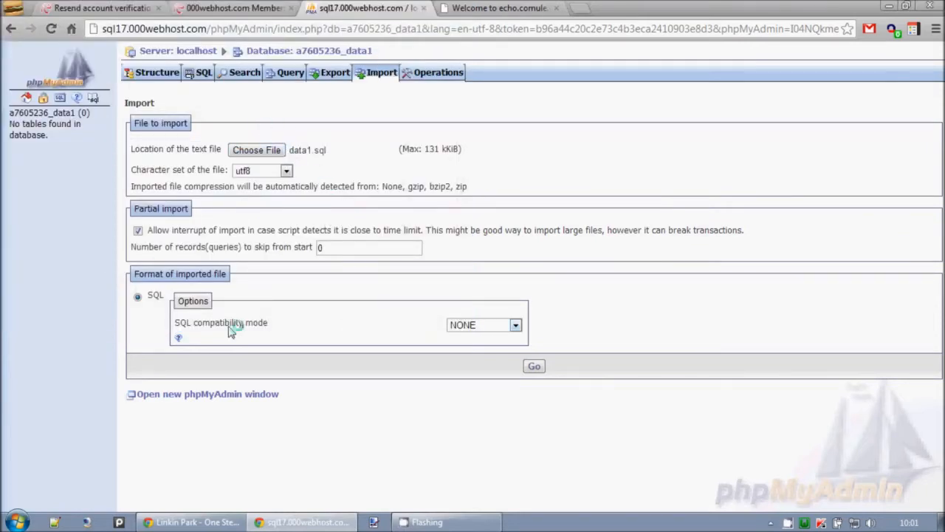
# Step: Import the chosen file with the SQL compatibility mode kept at NONE
pyautogui.click(473, 326)
pyautogui.click(476, 329)
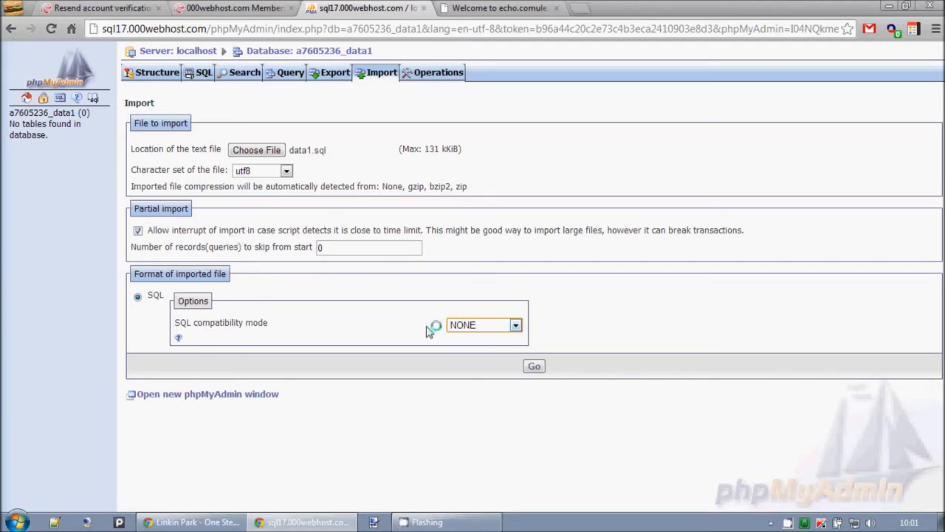
pyautogui.click(531, 371)
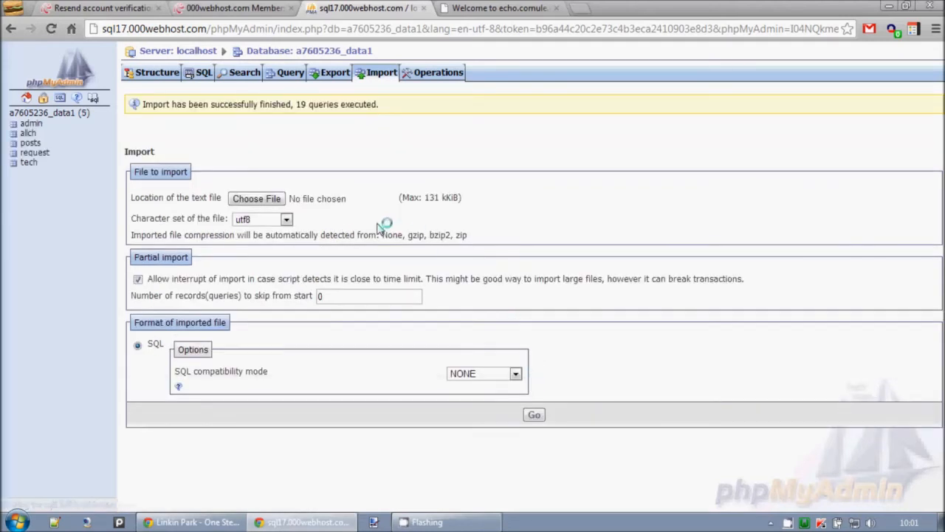
pyautogui.moveTo(203, 105); pyautogui.dragTo(624, 121)
pyautogui.click(656, 124)
# Step: Open the imported allch table and browse its rows
pyautogui.click(29, 133)
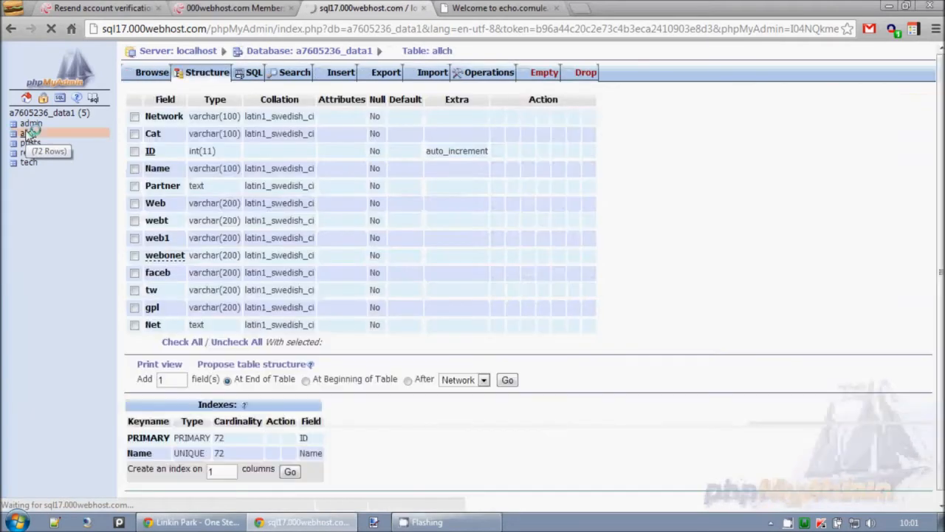
pyautogui.click(150, 73)
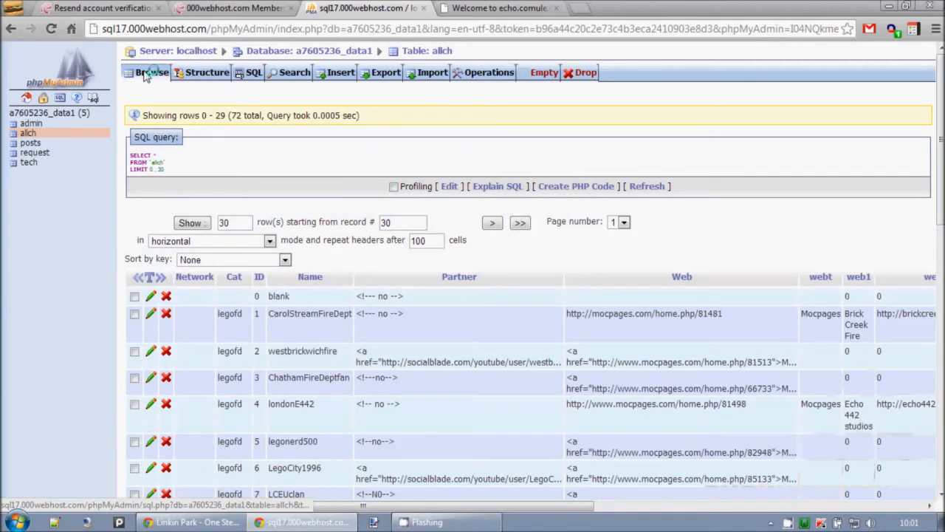
# Step: Return to the 000webhost control panel and open the account's Backups page
pyautogui.click(229, 9)
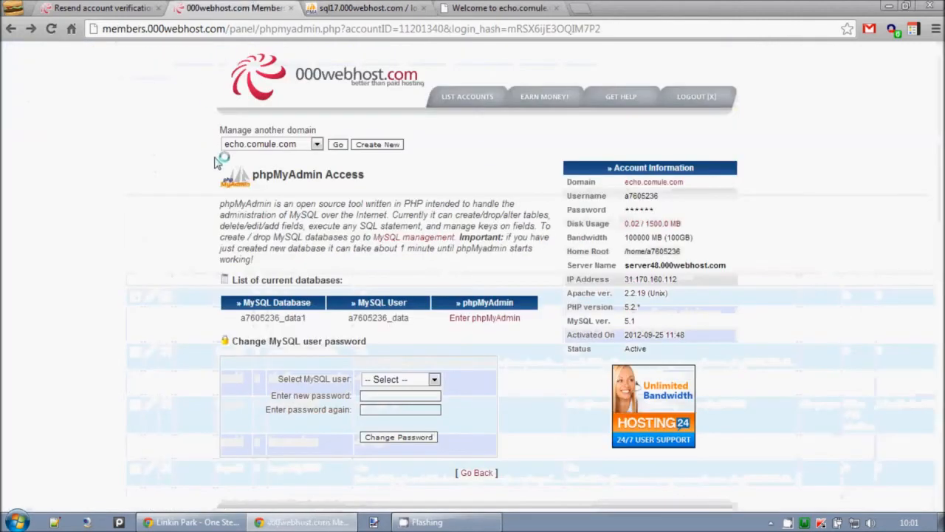
pyautogui.click(477, 472)
pyautogui.scroll(-2, 446, 347)
pyautogui.scroll(-6, 446, 347)
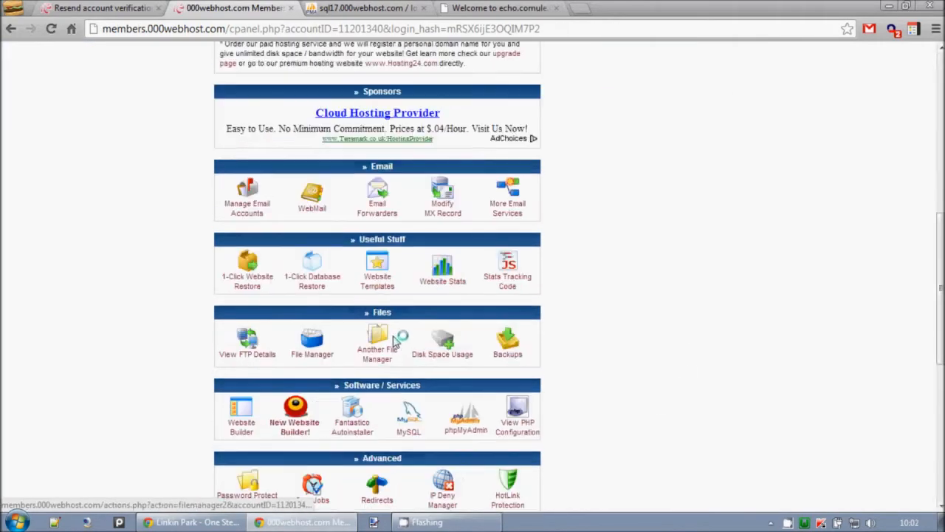
pyautogui.click(520, 287)
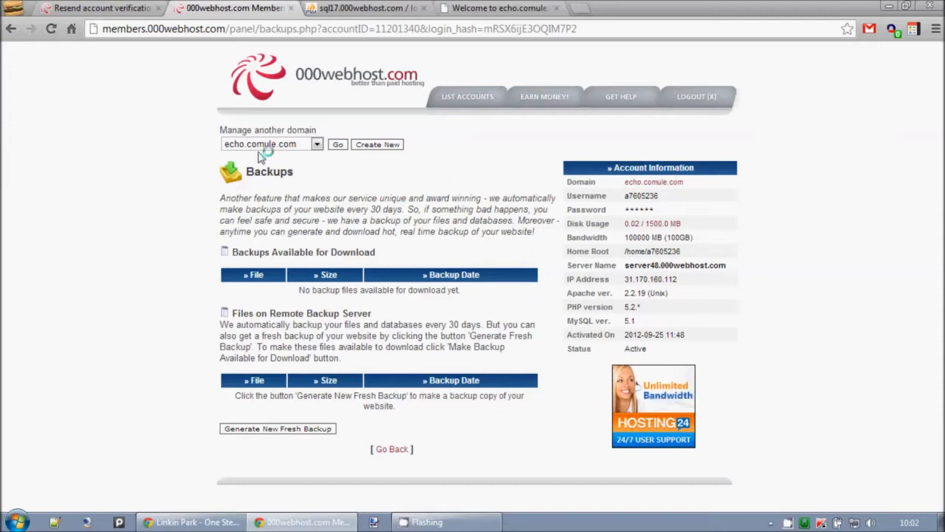
# Step: Open the export page of the allch table in phpMyAdmin and examine its formats, SQL compatibility mode and dump options
pyautogui.click(362, 8)
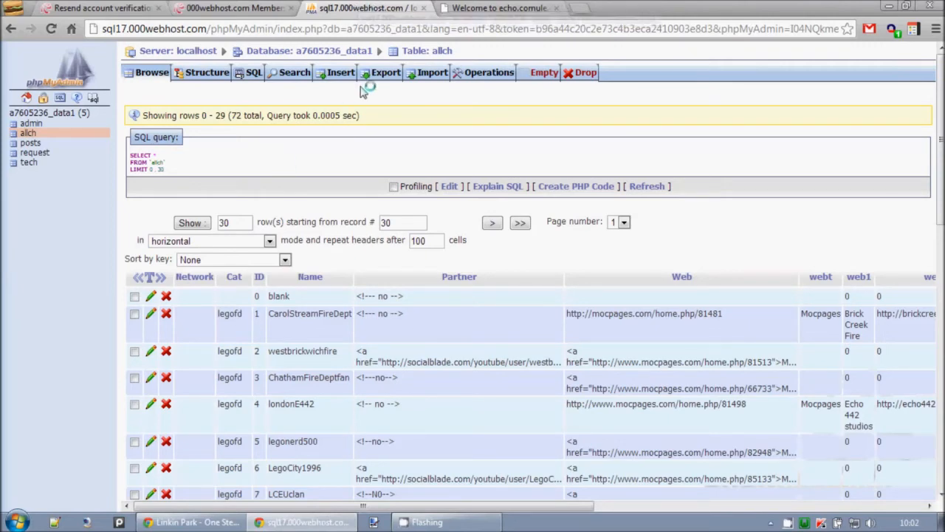
pyautogui.click(386, 73)
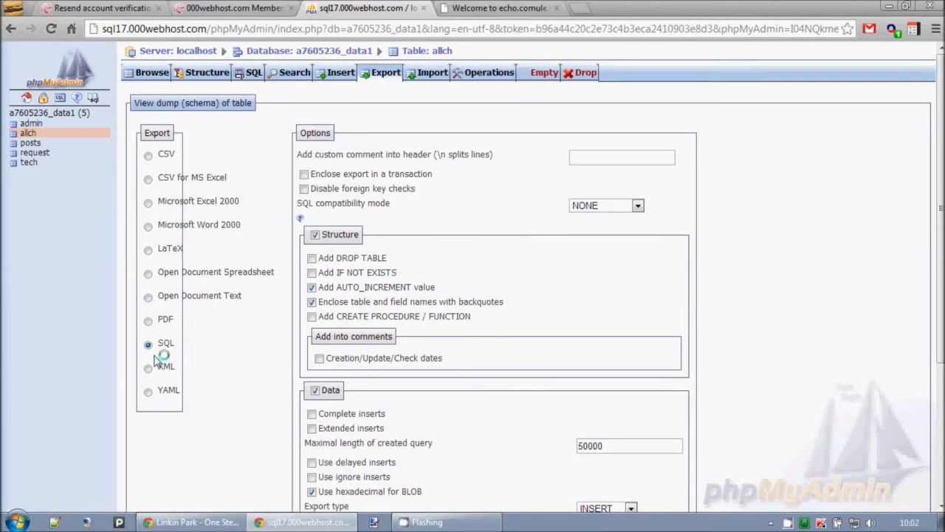
pyautogui.doubleClick(176, 324)
pyautogui.click(182, 323)
pyautogui.doubleClick(236, 287)
pyautogui.click(236, 286)
pyautogui.moveTo(158, 346); pyautogui.dragTo(202, 355)
pyautogui.click(484, 199)
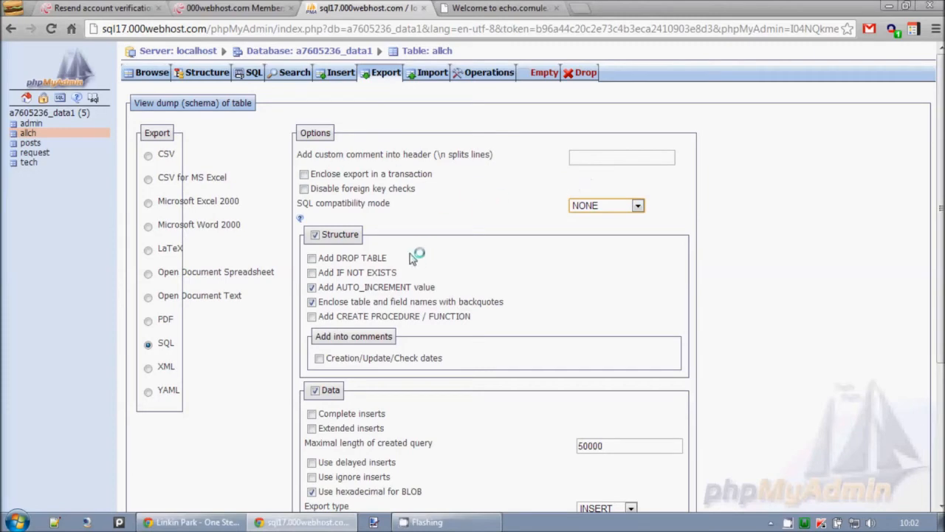
pyautogui.scroll(-3, 399, 244)
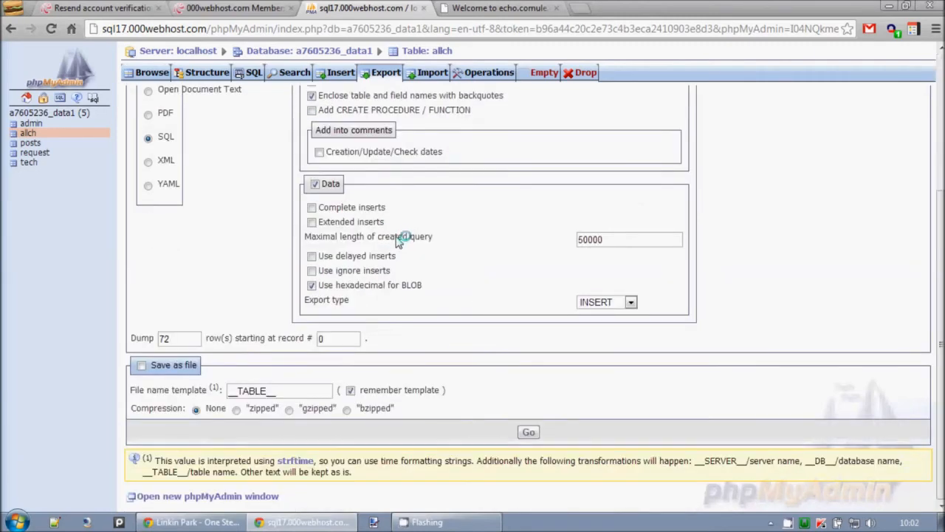
pyautogui.scroll(3, 288, 275)
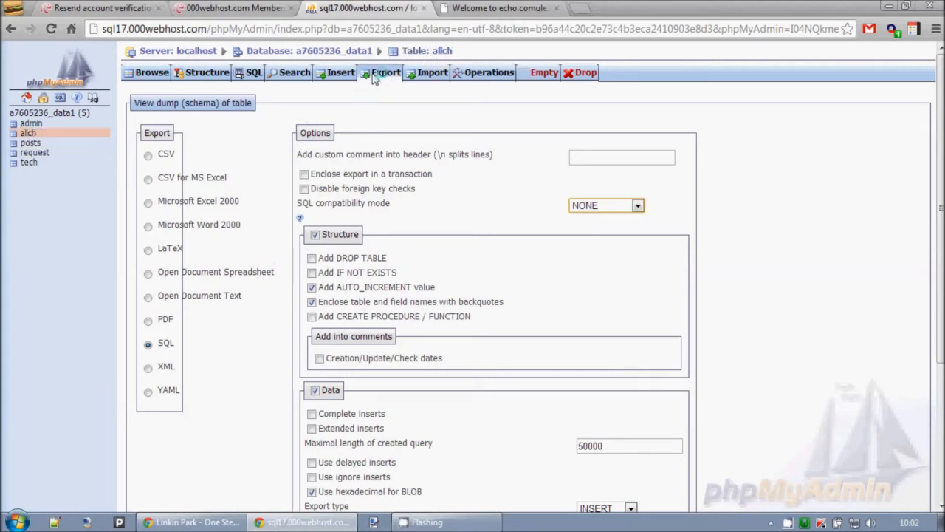
# Step: Open the export page for the whole data1 database, with all tables selected and the SQL format
pyautogui.click(22, 113)
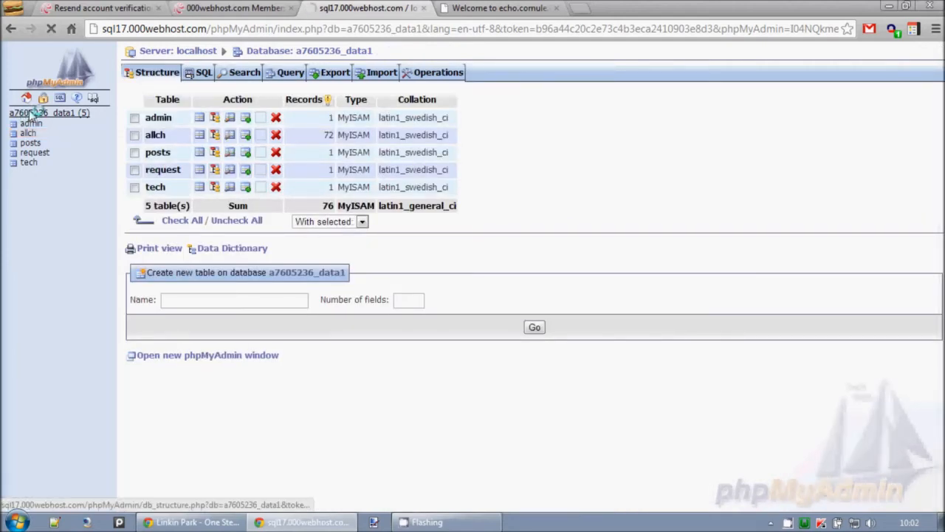
pyautogui.click(332, 71)
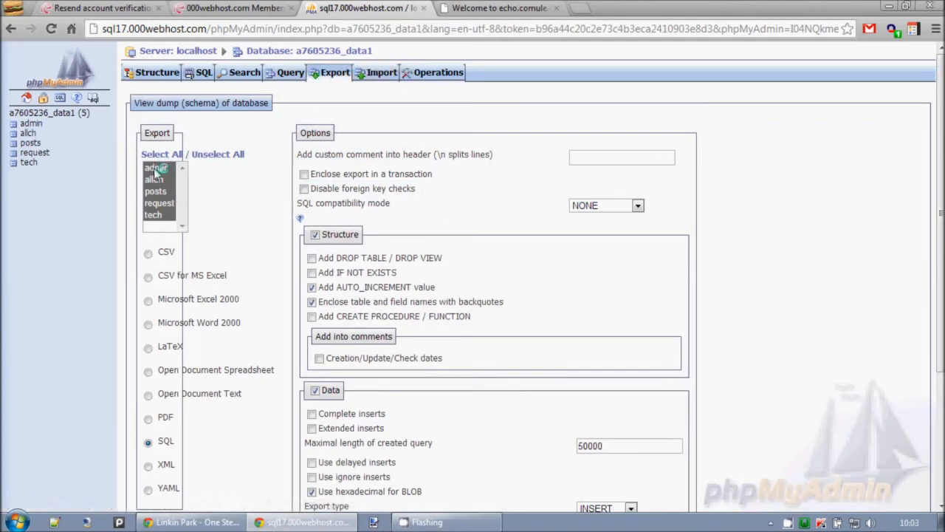
pyautogui.click(155, 215)
pyautogui.moveTo(155, 215); pyautogui.dragTo(157, 167)
pyautogui.click(198, 265)
pyautogui.moveTo(161, 442); pyautogui.dragTo(186, 443)
# Step: Export the data1 database as on-screen SQL text without saving it to a file, and look over the dump
pyautogui.scroll(-3, 536, 370)
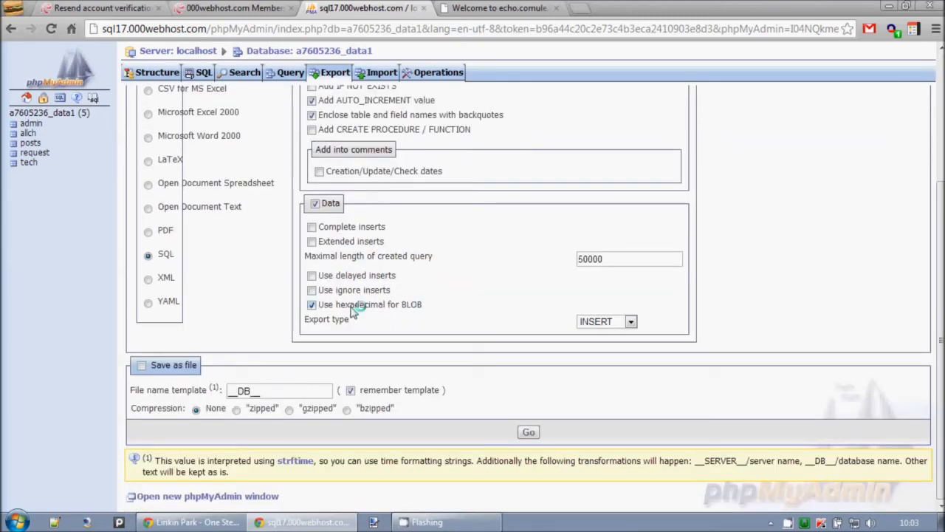
pyautogui.moveTo(295, 391); pyautogui.dragTo(216, 398)
pyautogui.click(272, 366)
pyautogui.click(531, 433)
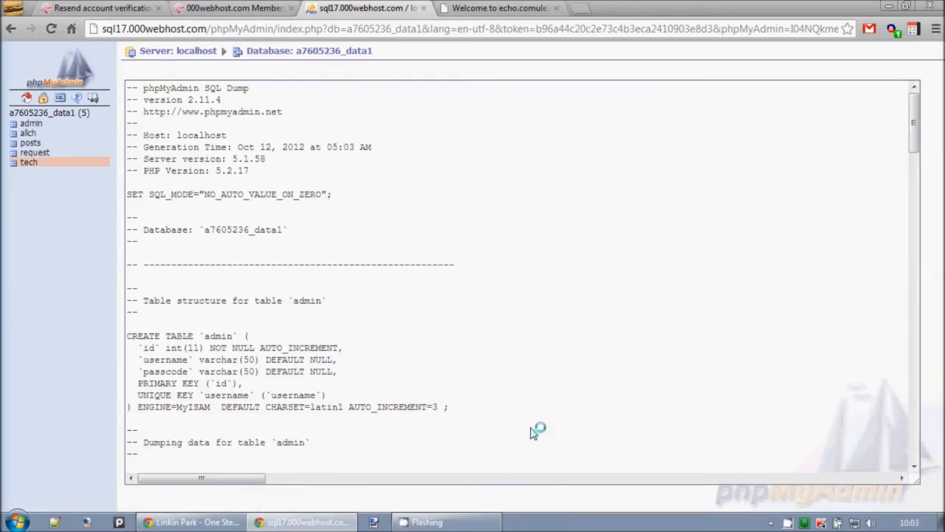
pyautogui.scroll(-10, 343, 266)
pyautogui.scroll(10, 366, 285)
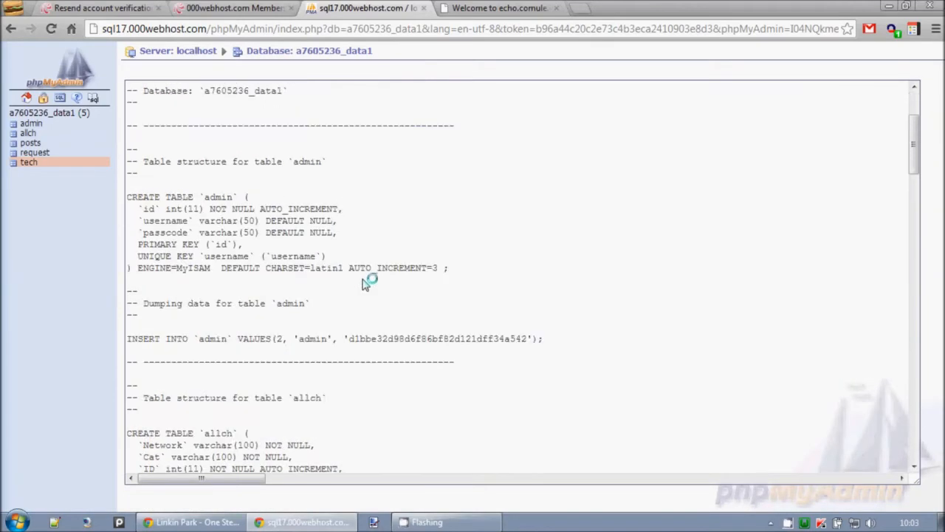
# Step: Reopen the data1 database's export page and try exporting it with Save as file enabled, then cancel the file save
pyautogui.click(53, 114)
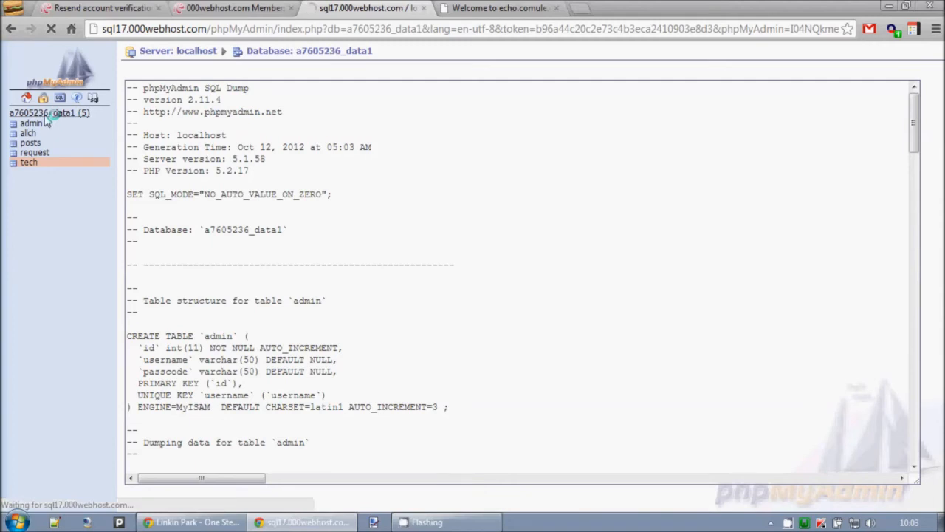
pyautogui.click(319, 74)
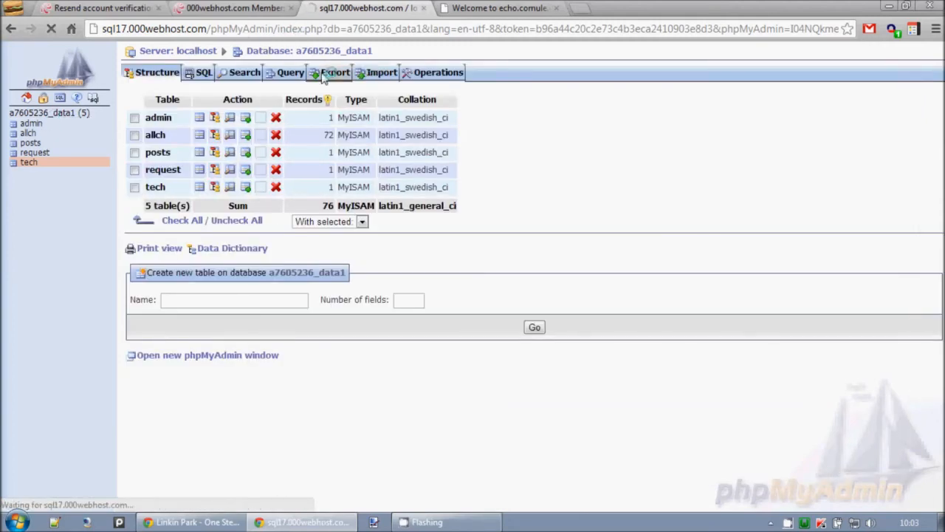
pyautogui.scroll(-3, 347, 229)
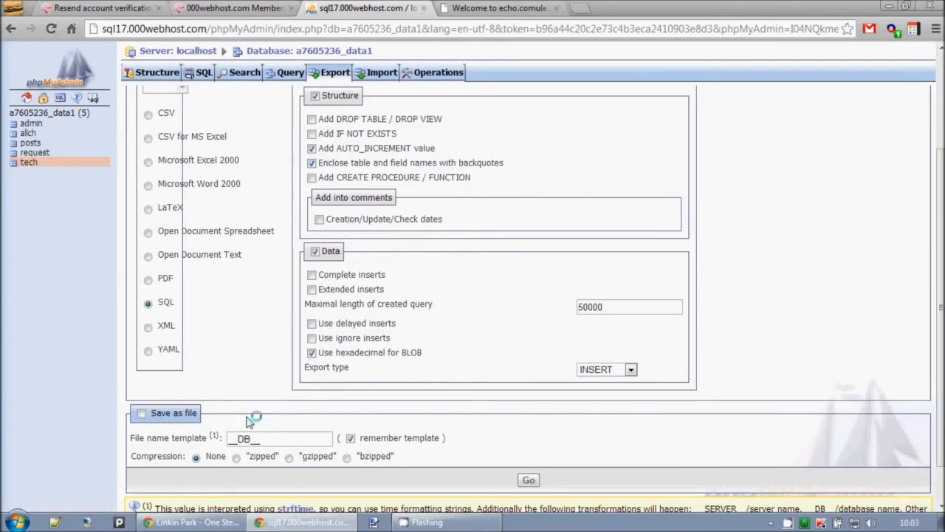
pyautogui.click(142, 413)
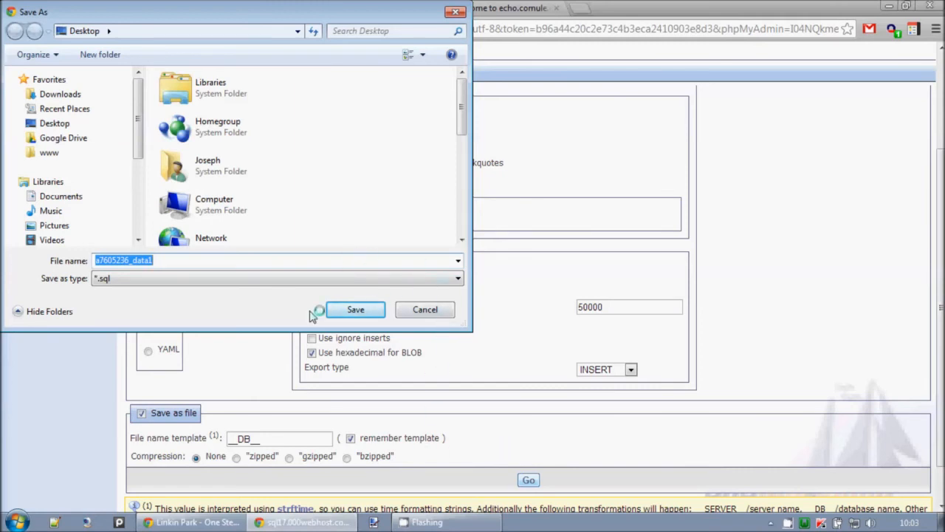
pyautogui.click(424, 310)
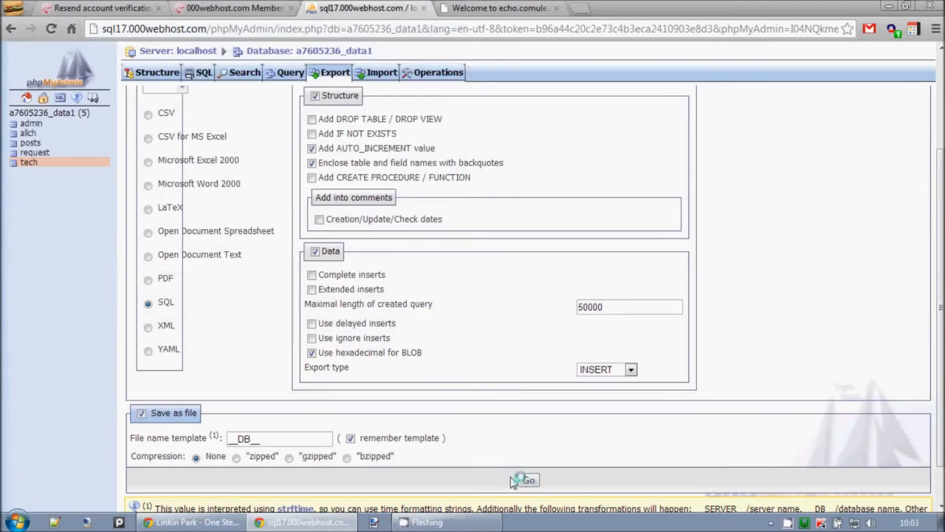
# Step: Turn off Save as file, export the database as on-screen SQL text, and read through the dump to the tech table
pyautogui.click(178, 413)
pyautogui.click(529, 481)
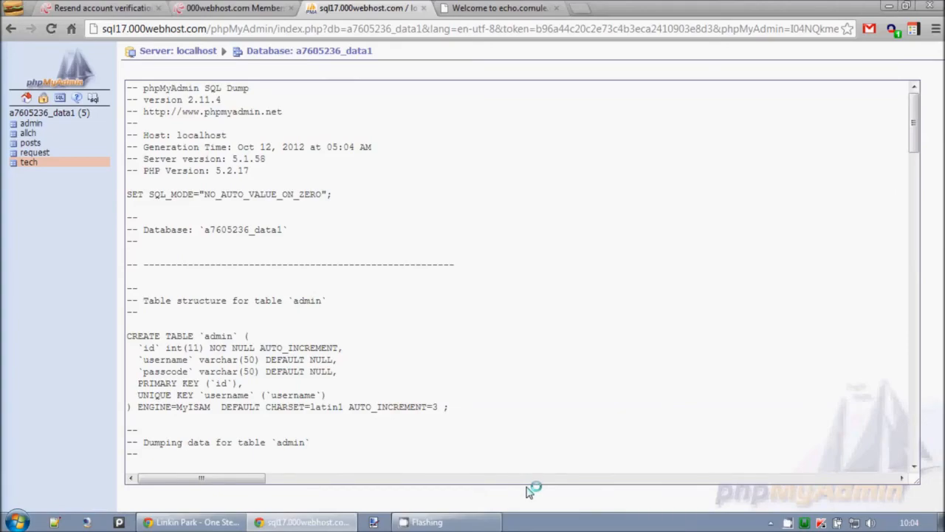
pyautogui.scroll(-20, 569, 344)
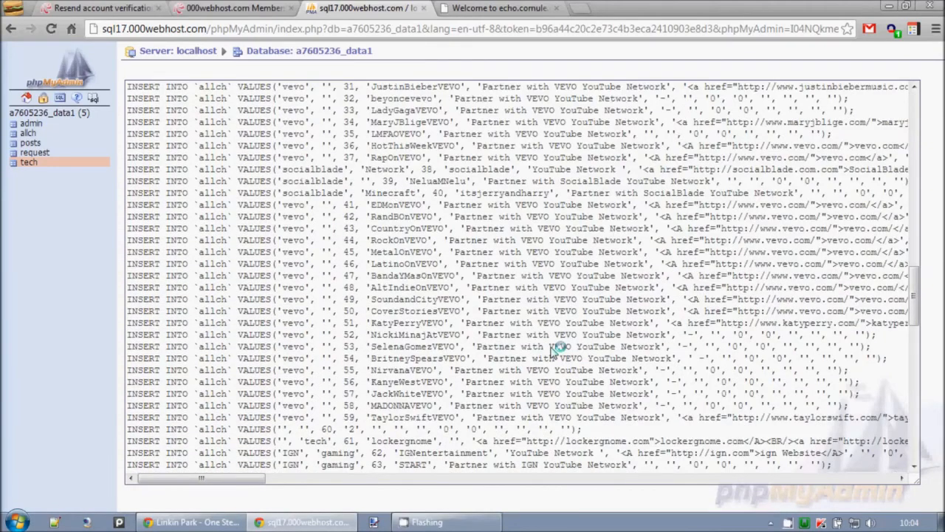
pyautogui.scroll(-2, 517, 295)
pyautogui.scroll(2, 517, 295)
pyautogui.scroll(-10, 345, 169)
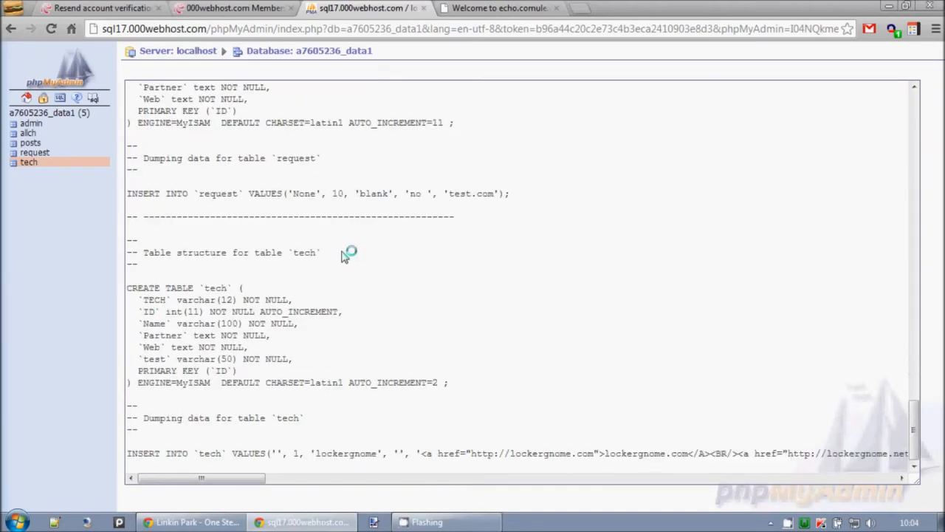
pyautogui.scroll(20, 344, 255)
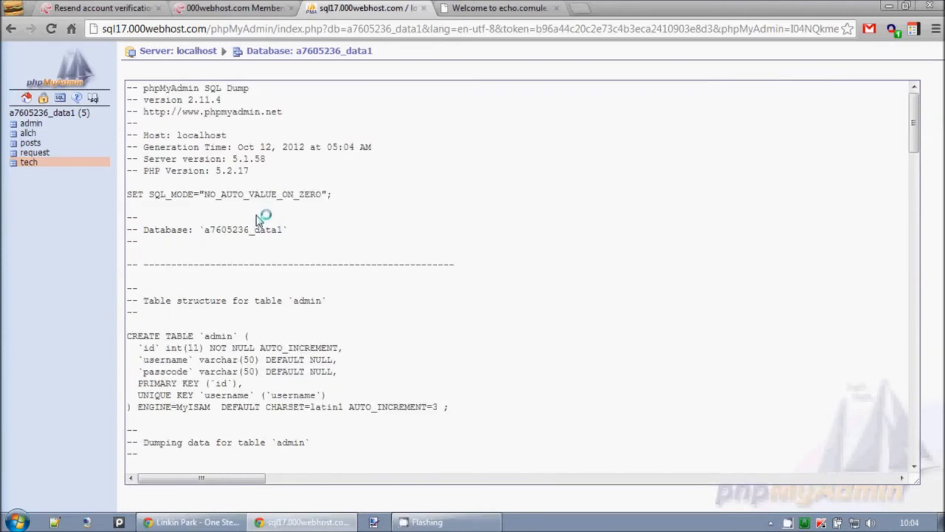
# Step: Go back to the database export options and examine the Save as file setting
pyautogui.click(10, 29)
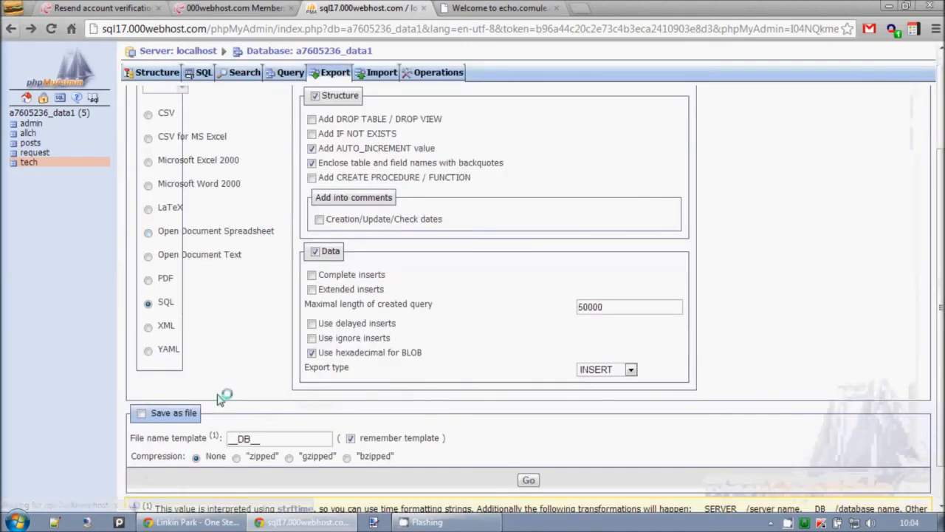
pyautogui.moveTo(146, 417); pyautogui.dragTo(248, 415)
pyautogui.click(245, 415)
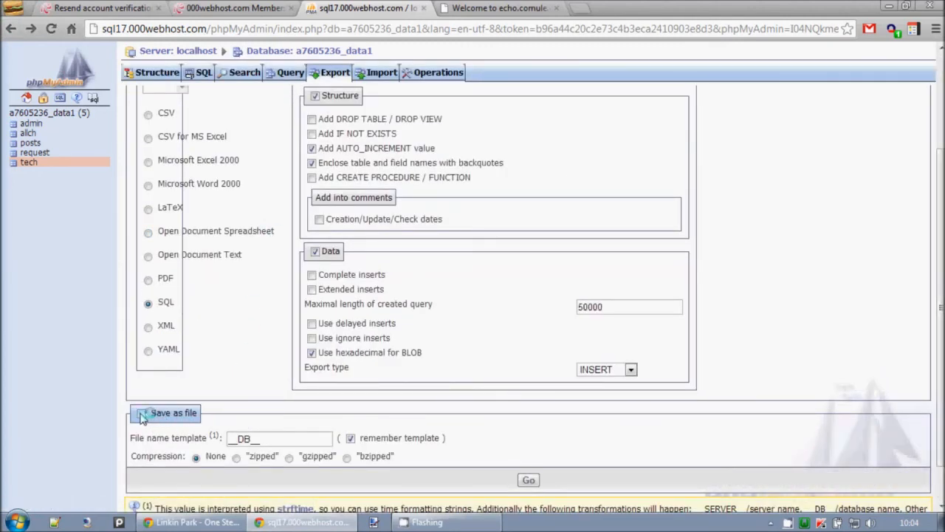
# Step: Open the local phpMyAdmin at localhost/phpmyadmin/ in a new browser tab
pyautogui.click(582, 9)
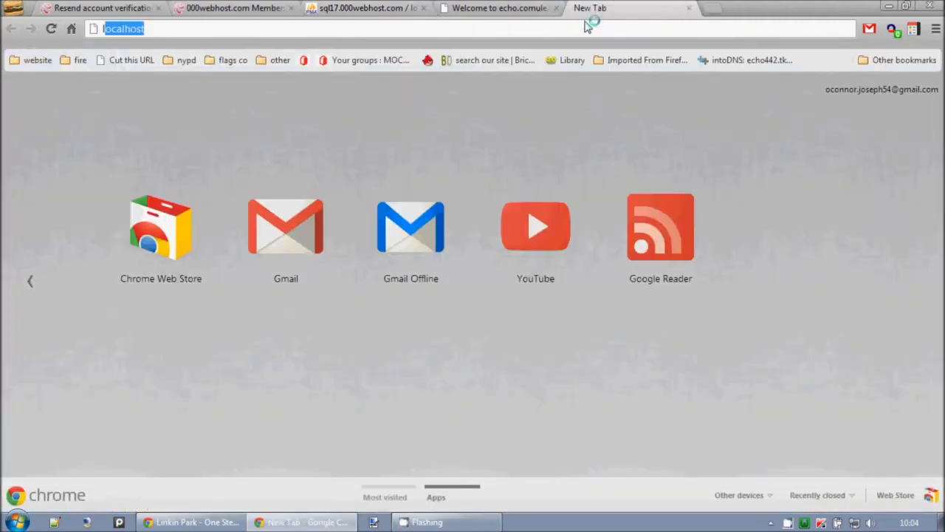
pyautogui.write('localhost/')
pyautogui.press('Down')
pyautogui.press('Down')
pyautogui.press('Down')
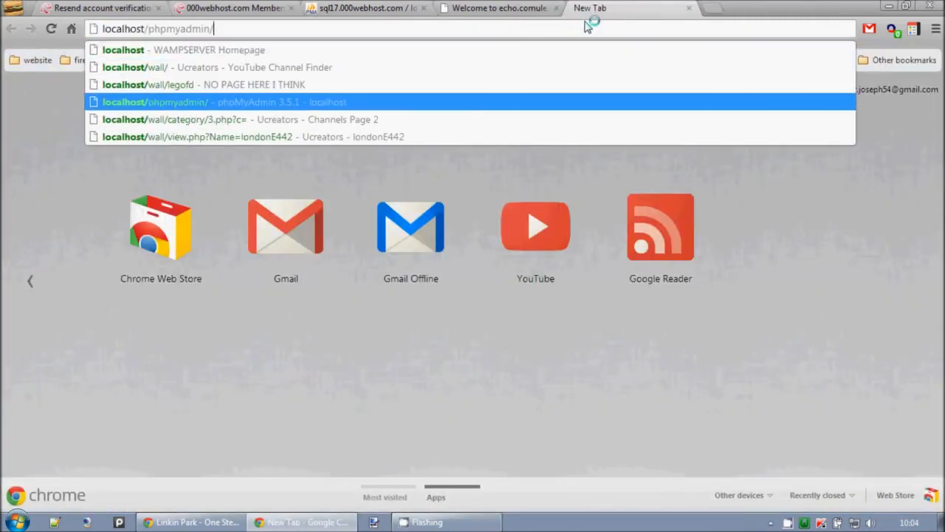
pyautogui.press('Return')
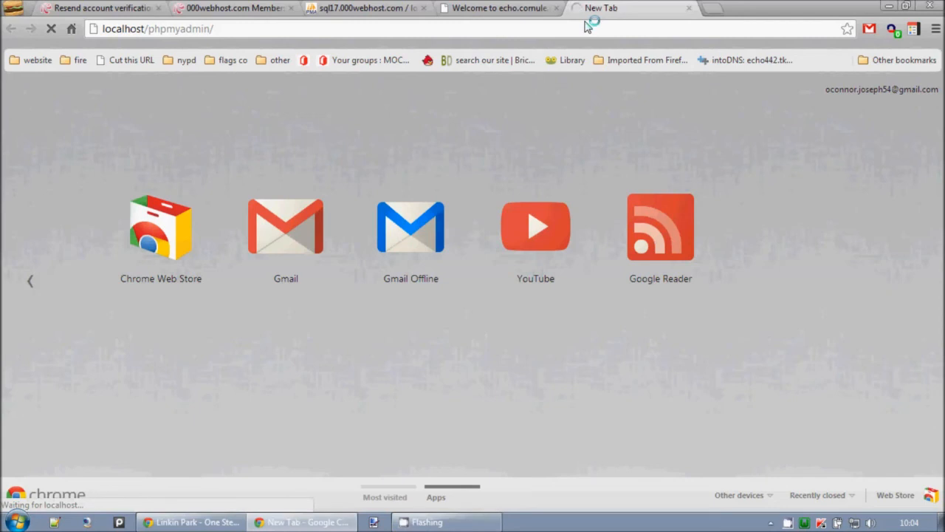